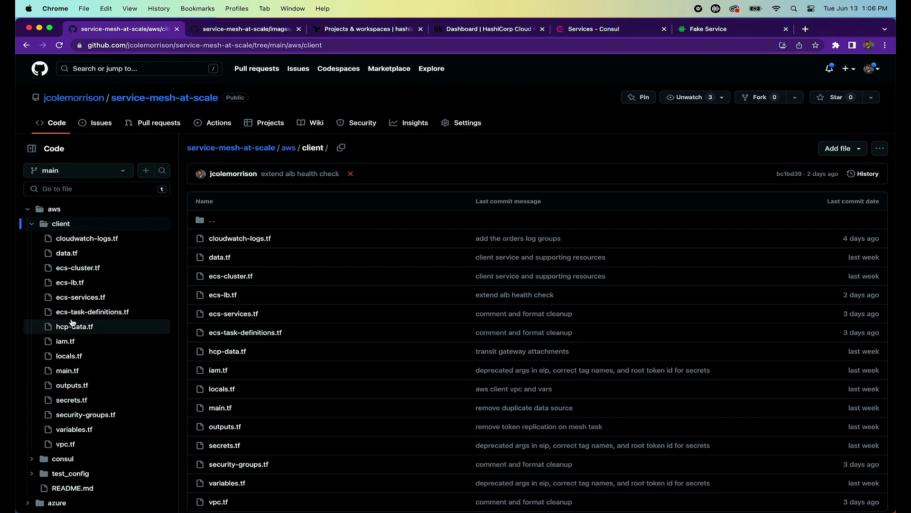
- View the service mesh architecture diagram, and open the project's Consul overview in the HashiCorp Cloud Platform
click(273, 32)
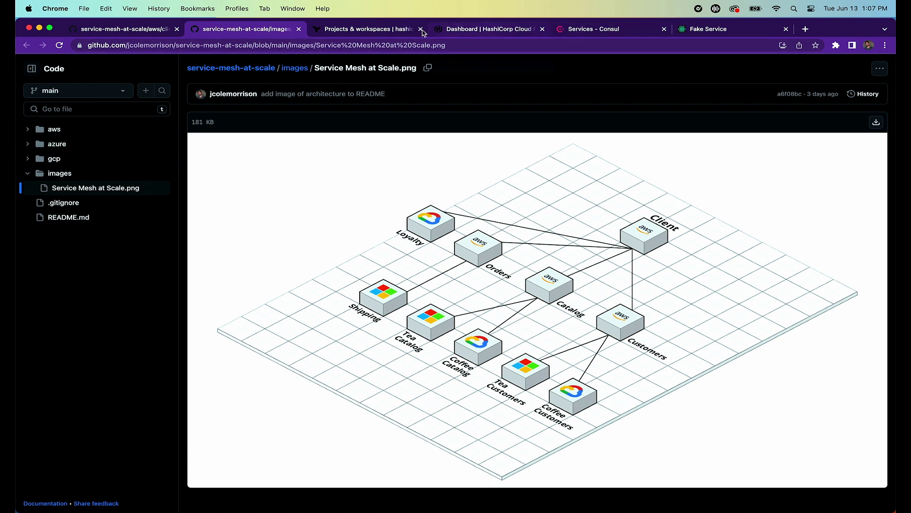
click(479, 29)
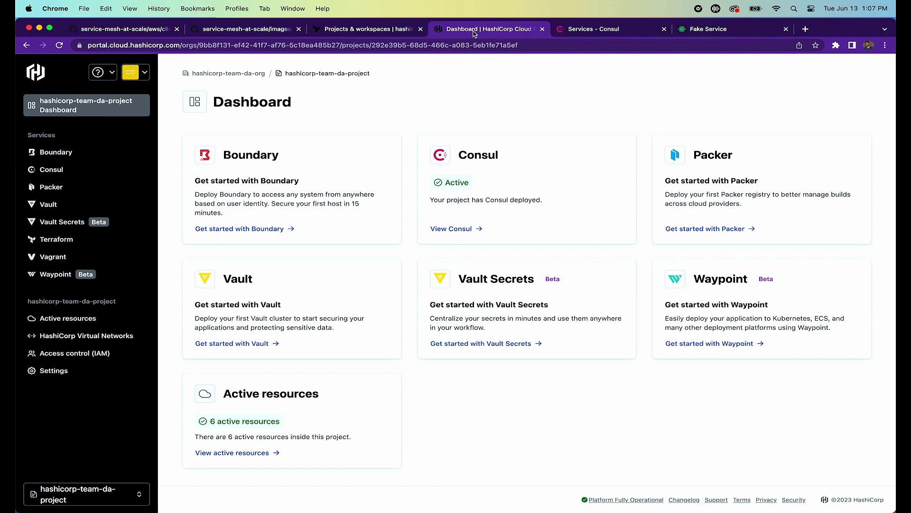
click(467, 229)
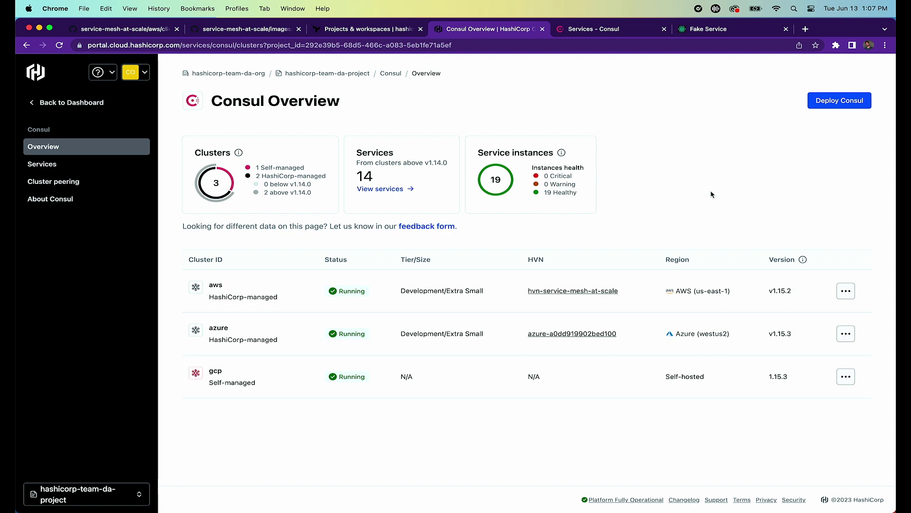
- Review the Consul deployment options for linking an existing self-managed cluster, and return to the overview without deploying
click(827, 110)
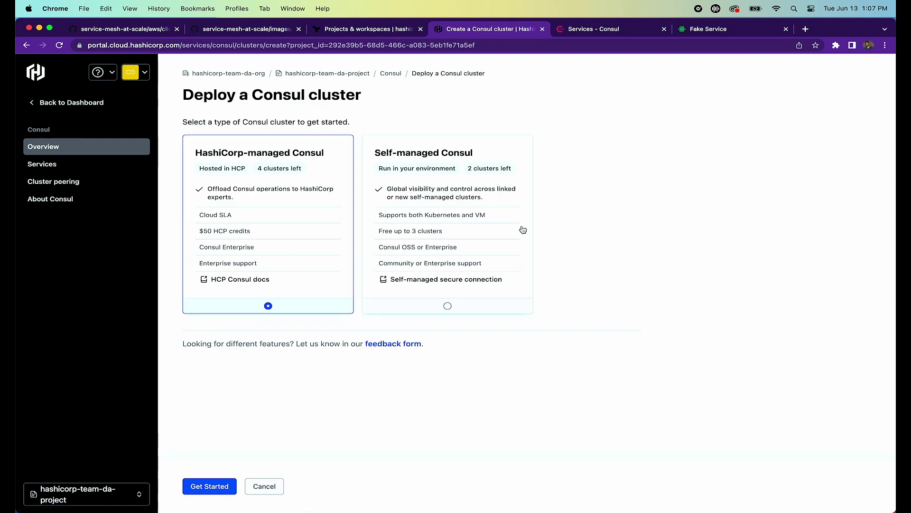
click(481, 234)
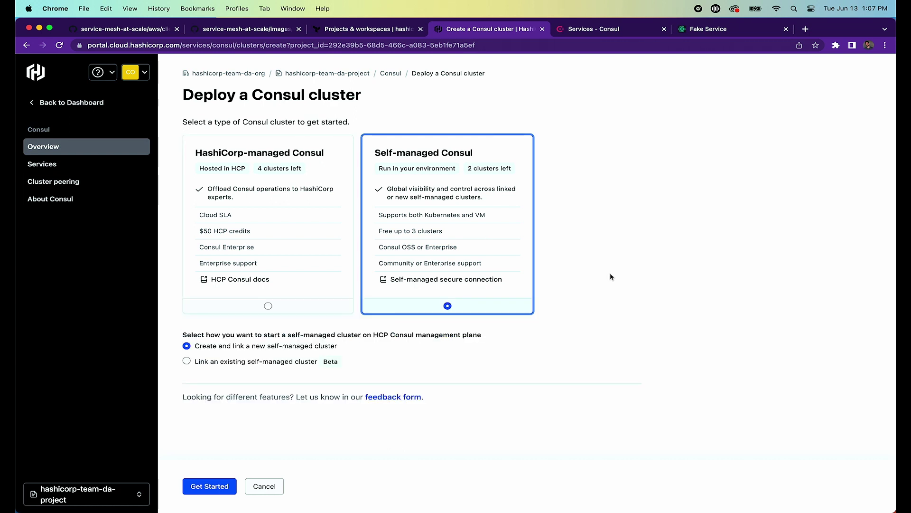
click(256, 362)
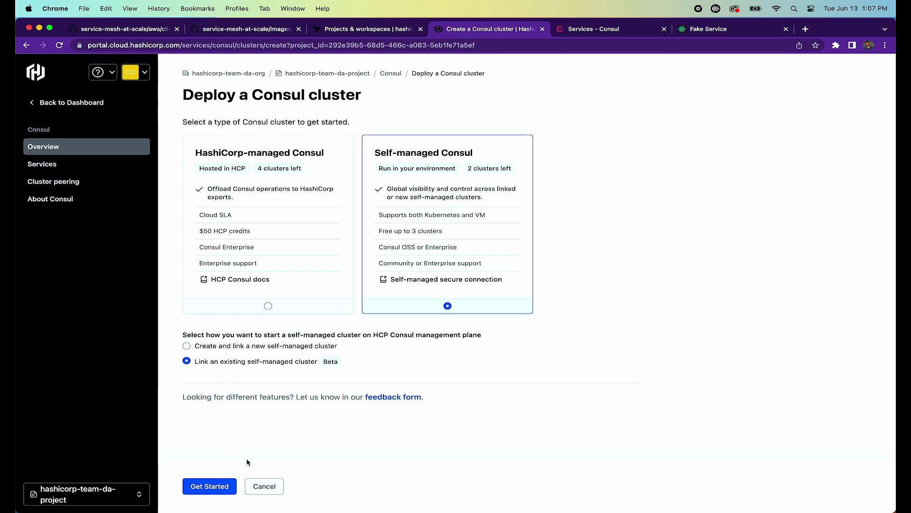
click(42, 146)
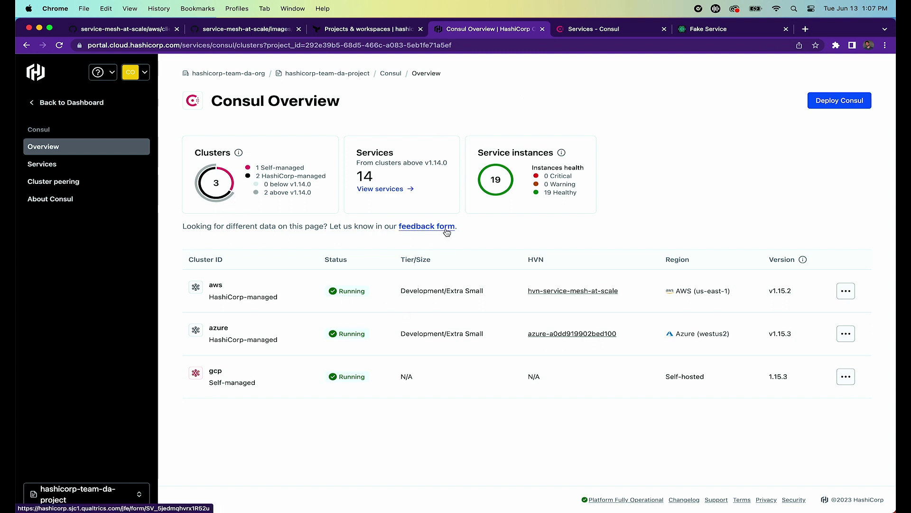
- Examine the rules of the consul-management-plane-ui-read-only policy in the aws cluster's Consul UI, and return to its services list
click(586, 29)
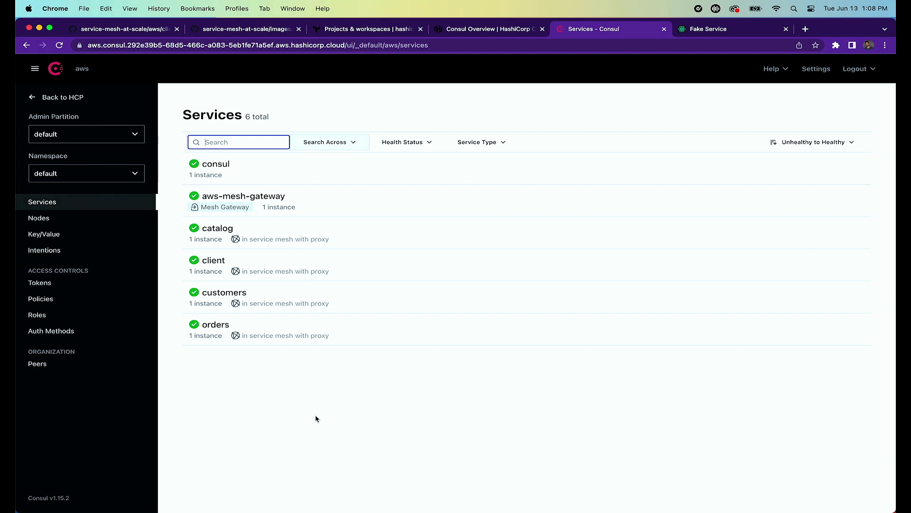
click(52, 298)
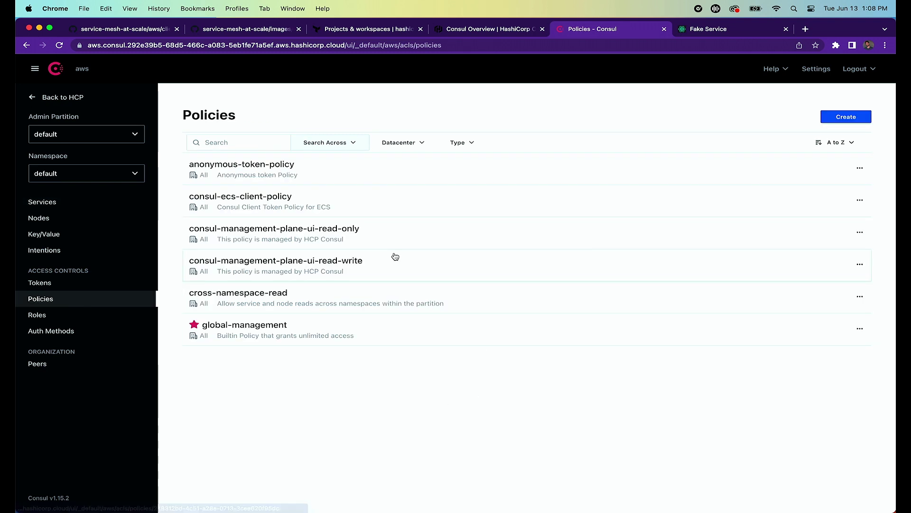
click(310, 239)
drag(226, 365, 208, 244)
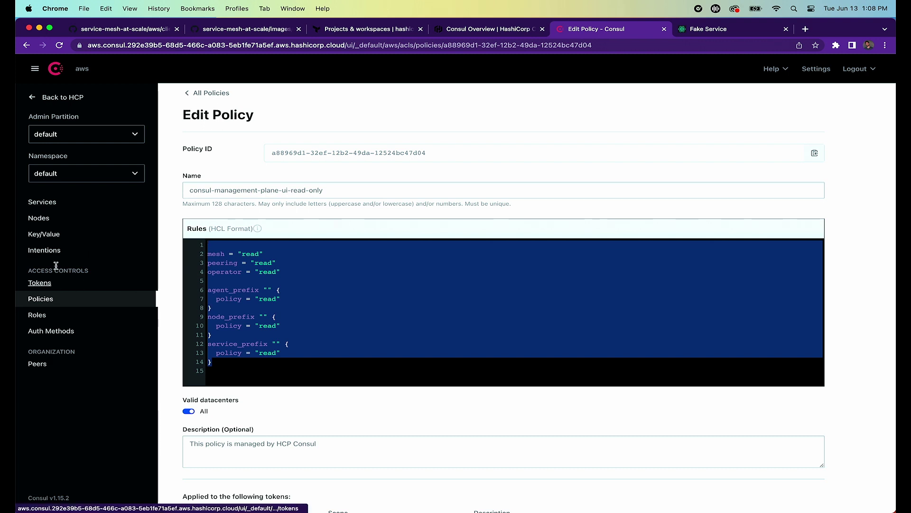
click(57, 202)
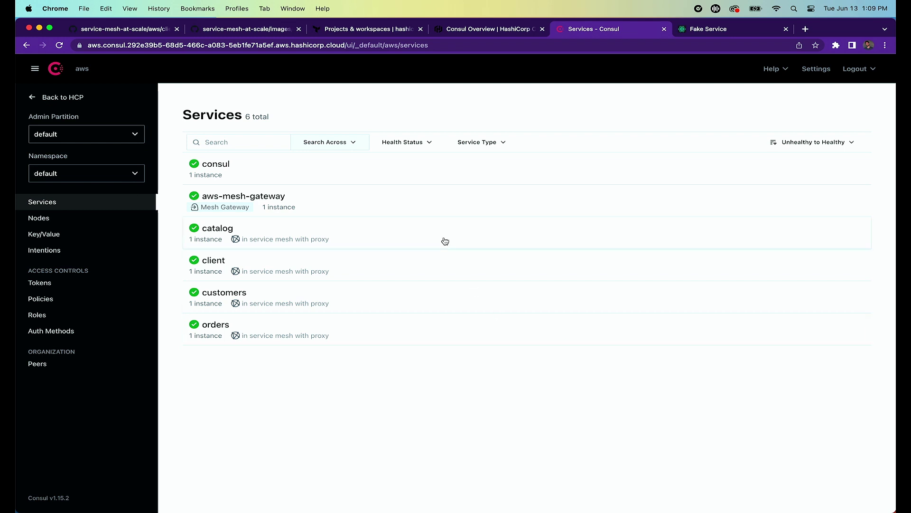
- Look through the gcp and azure folders of the service-mesh-at-scale repository, and view the architecture diagram
click(148, 32)
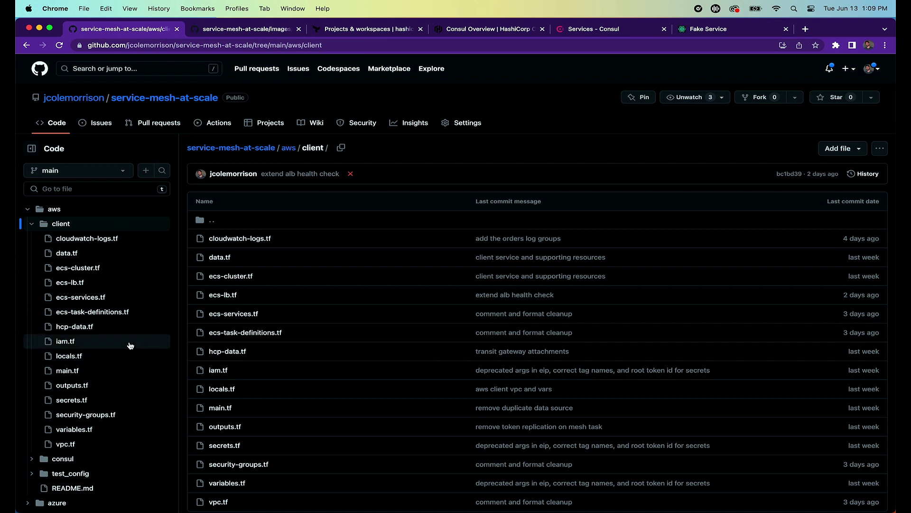
click(67, 224)
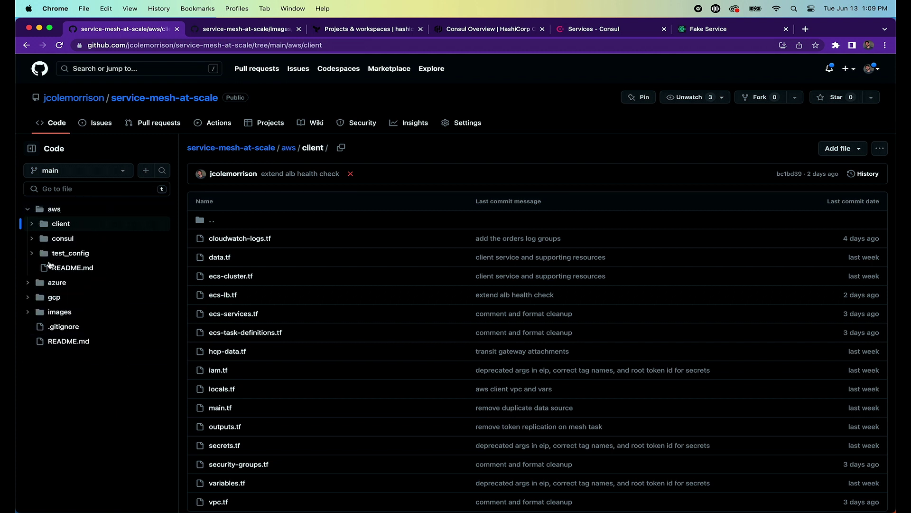
scroll(67, 317, down, 1)
click(28, 266)
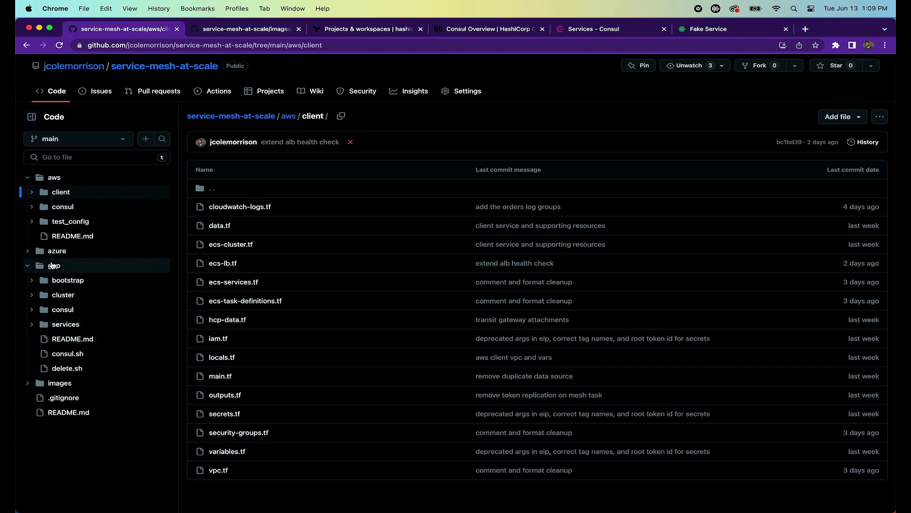
click(27, 251)
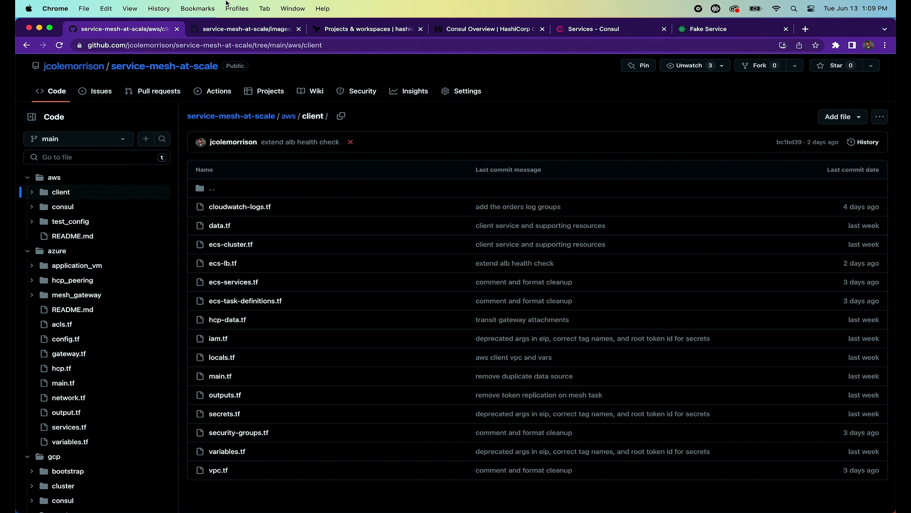
click(260, 31)
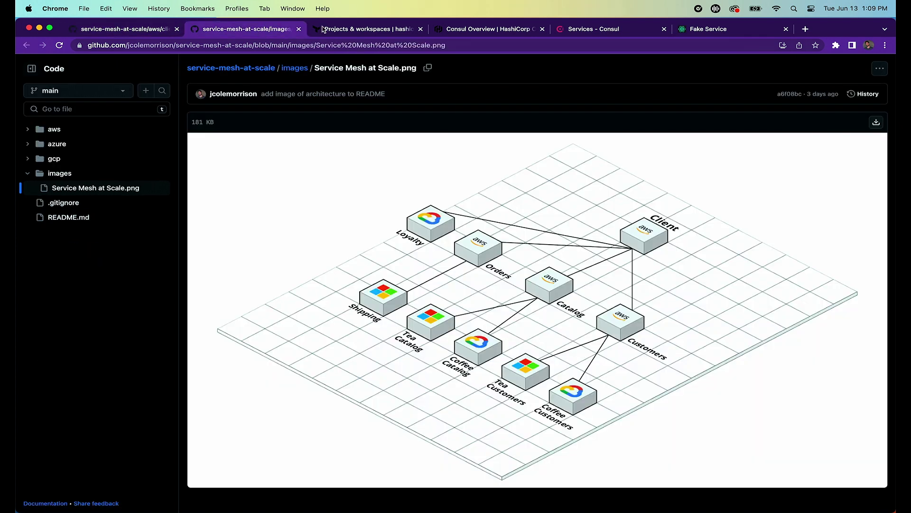
- Review the aws cluster's services and the services across all clusters in HCP Consul, and inspect the coffee-catalog instances
click(584, 31)
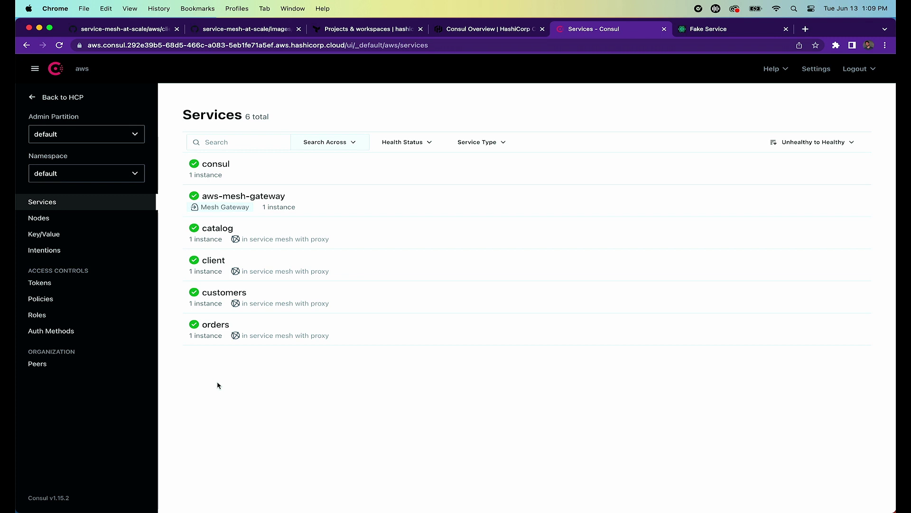
click(473, 30)
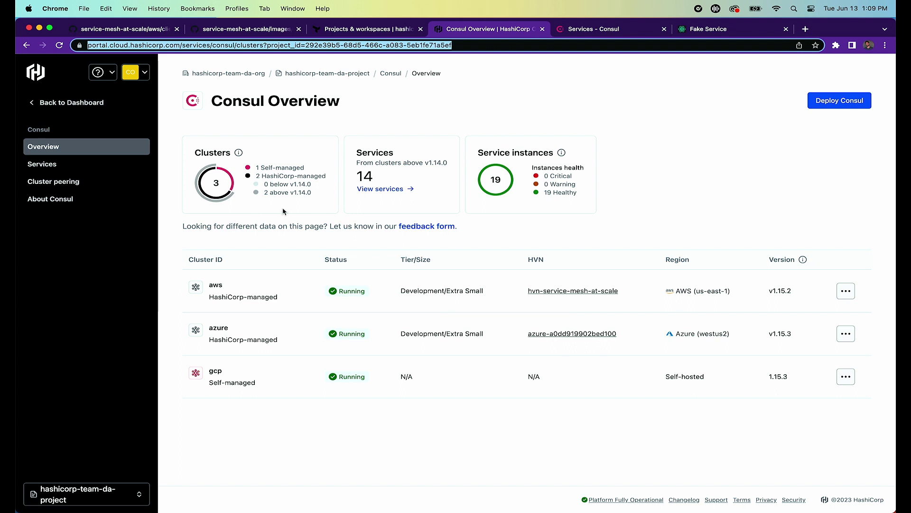
click(51, 168)
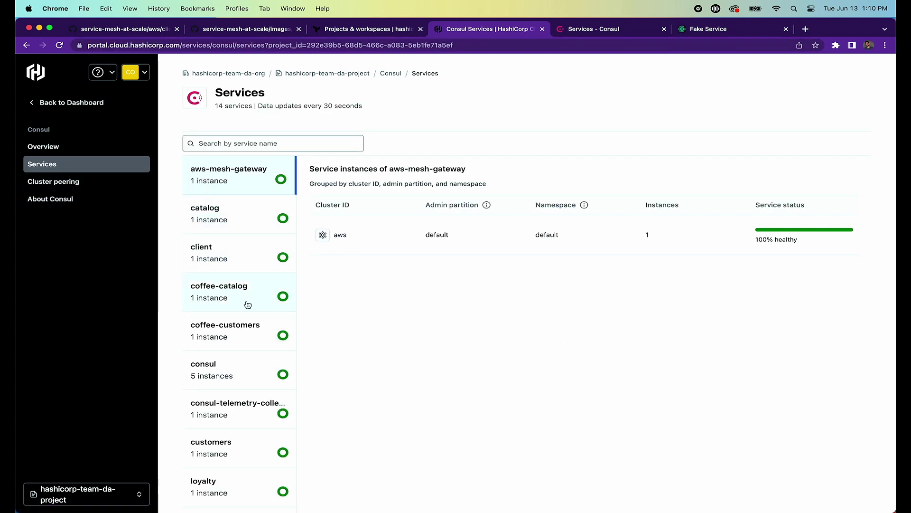
scroll(247, 304, down, 9)
scroll(247, 304, up, 9)
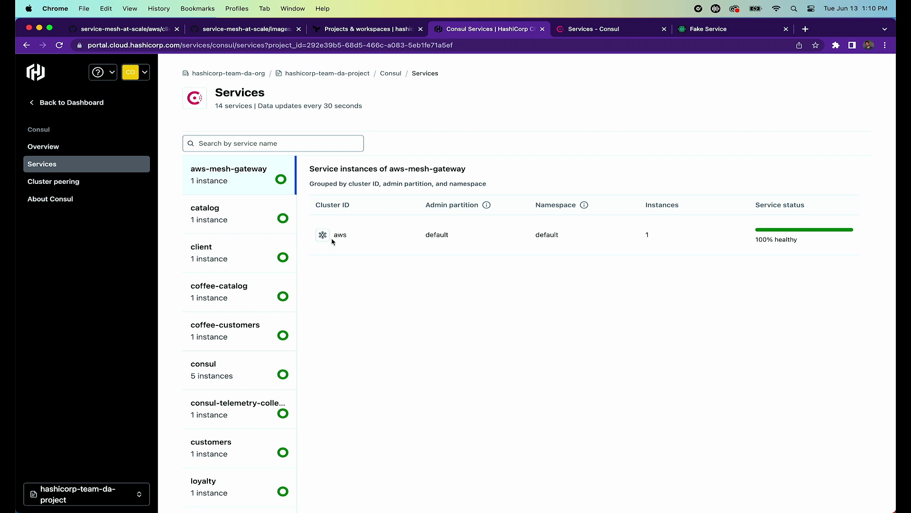
scroll(256, 237, down, 6)
scroll(418, 256, up, 6)
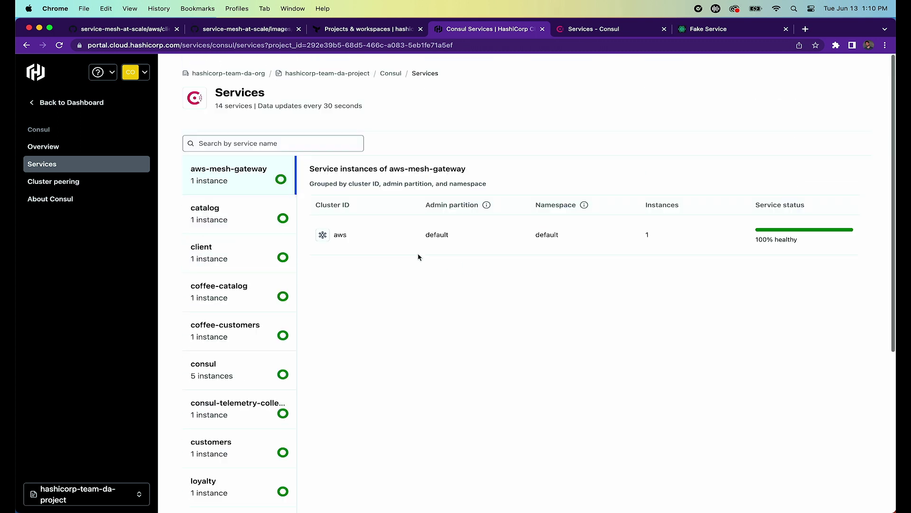
click(227, 308)
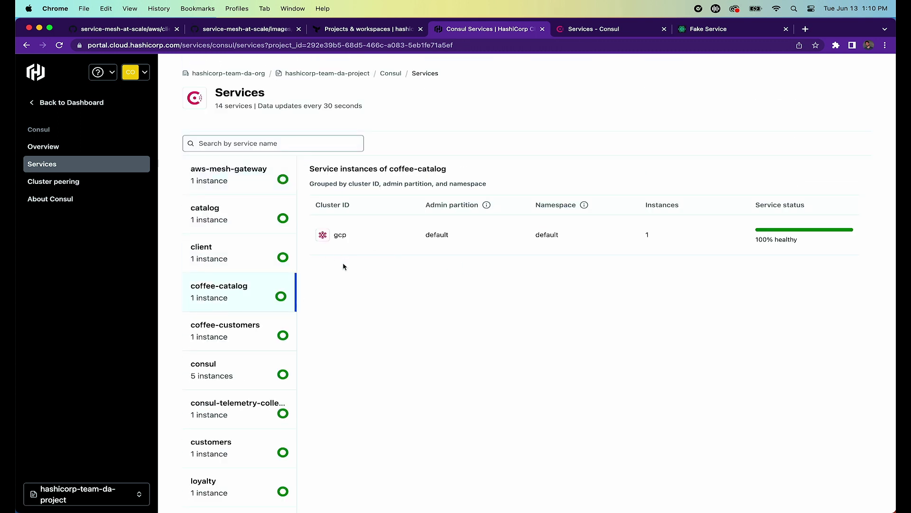
- Reload the Fake Service page and examine the whole service call graph starting from the client
click(712, 31)
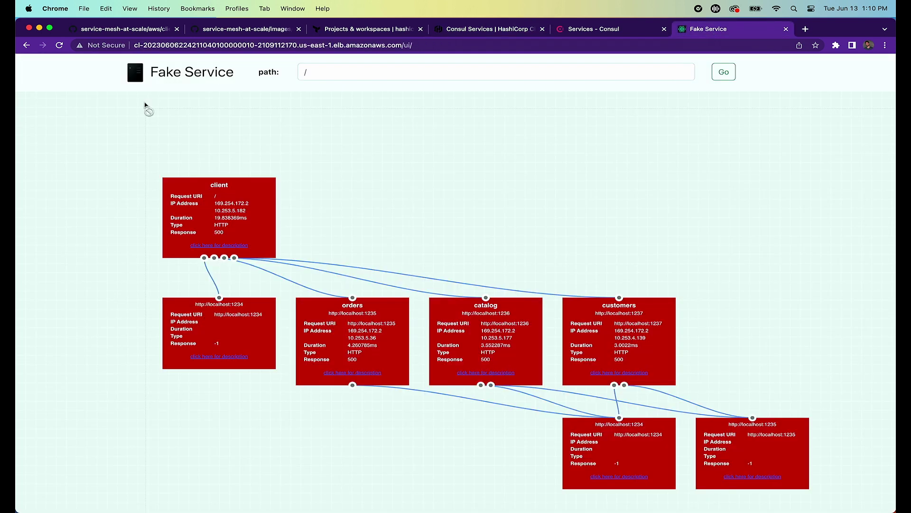
scroll(148, 143, down, 5)
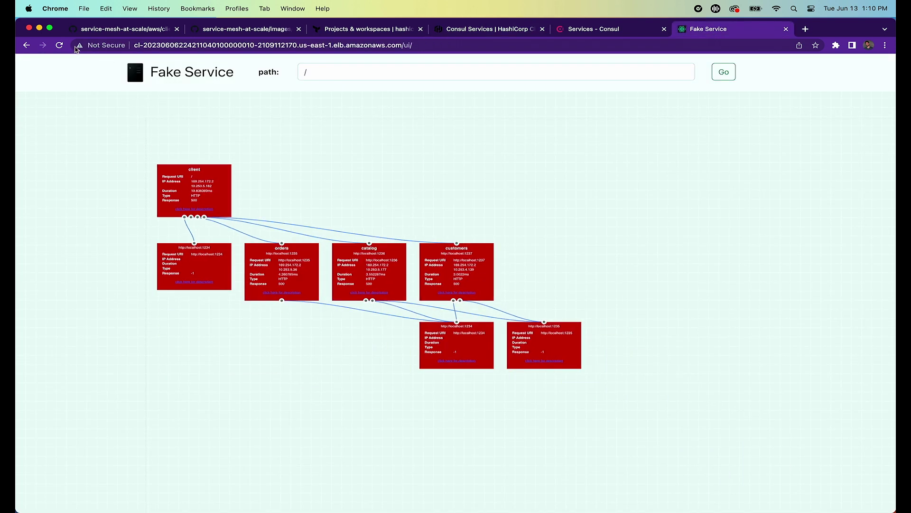
scroll(62, 171, up, 3)
scroll(62, 171, down, 1)
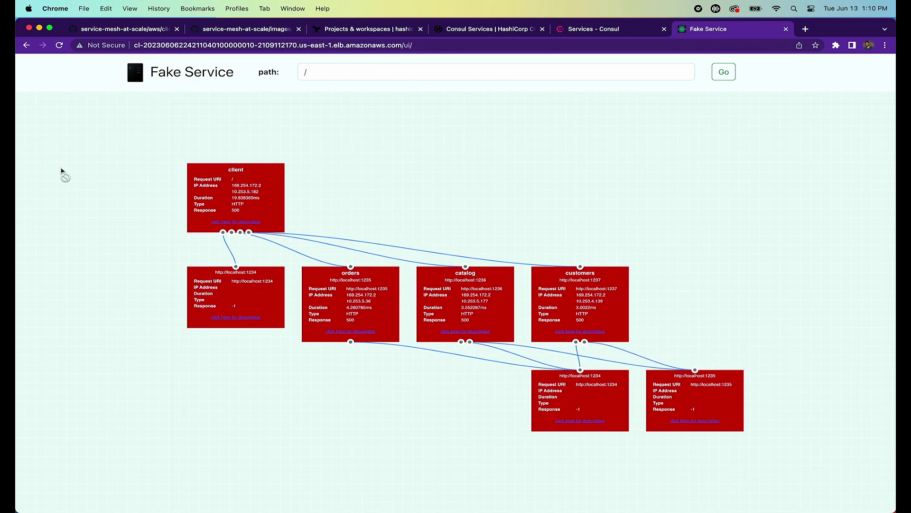
scroll(61, 171, up, 1)
click(59, 45)
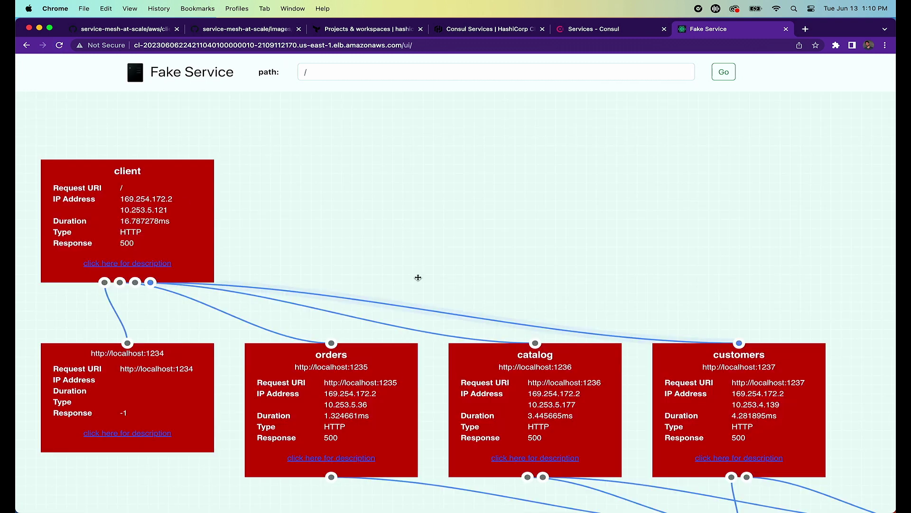
scroll(416, 275, down, 3)
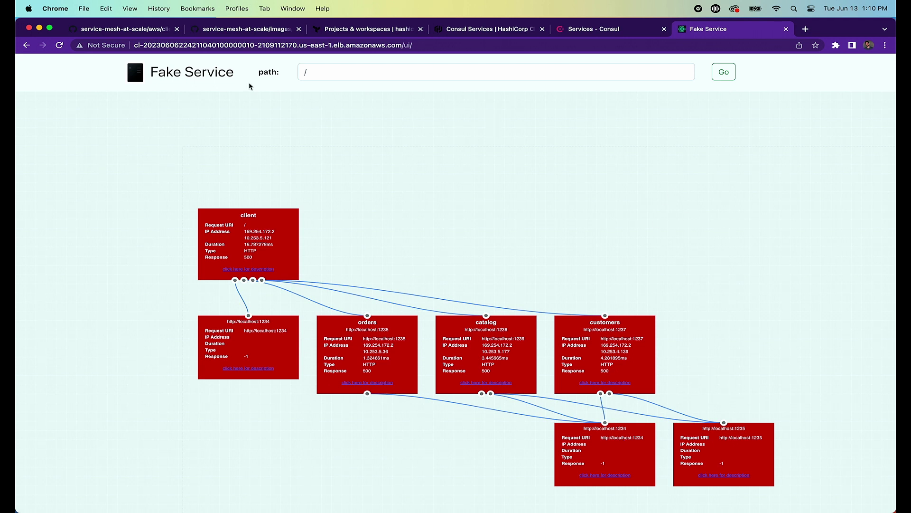
- Start a new cluster peering connection in HCP Consul with aws as the Peering Acceptor and default as its admin partition
click(509, 33)
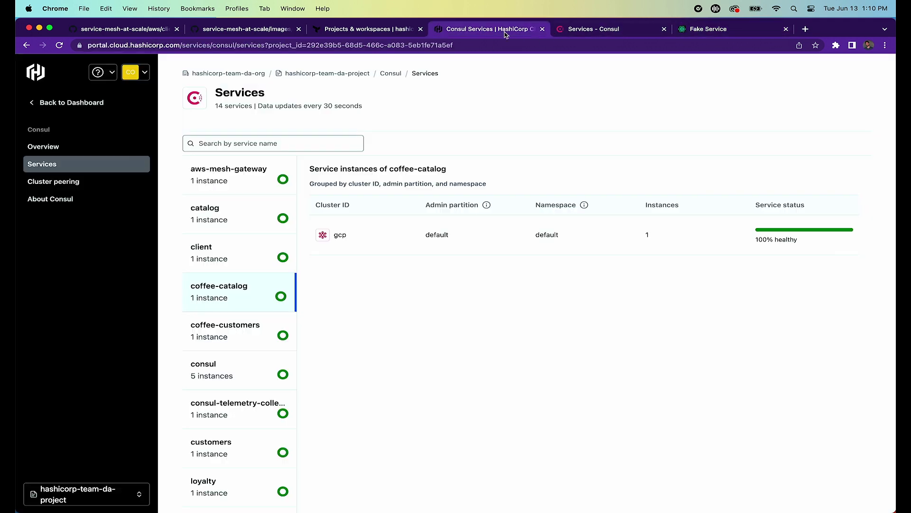
click(56, 181)
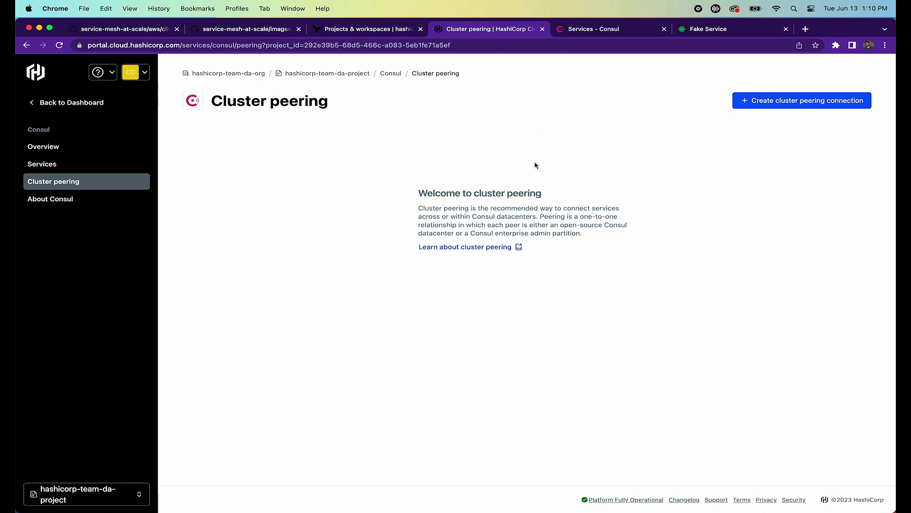
click(840, 102)
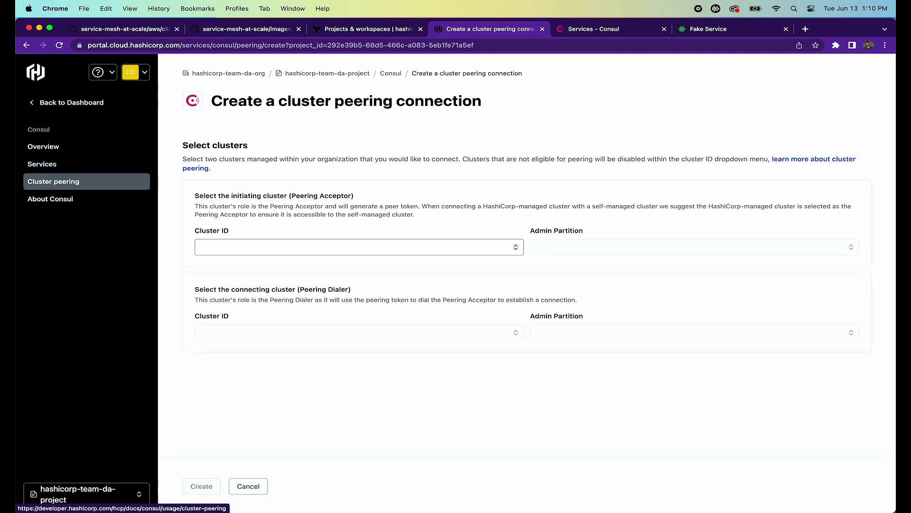
click(363, 241)
click(257, 312)
click(550, 247)
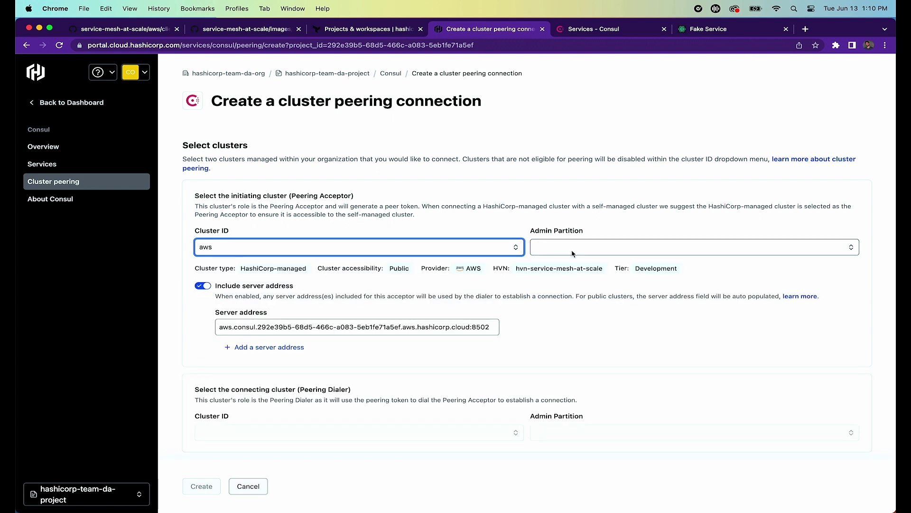
click(550, 259)
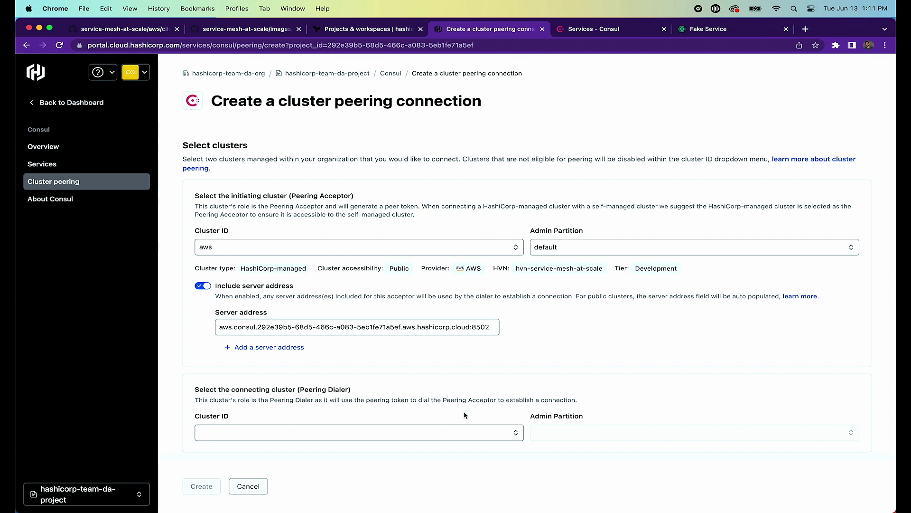
click(360, 432)
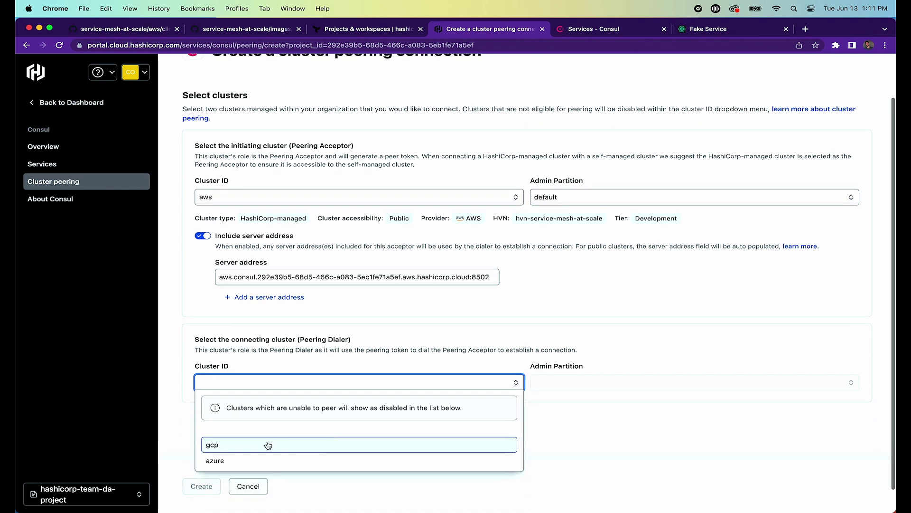
click(268, 445)
click(683, 386)
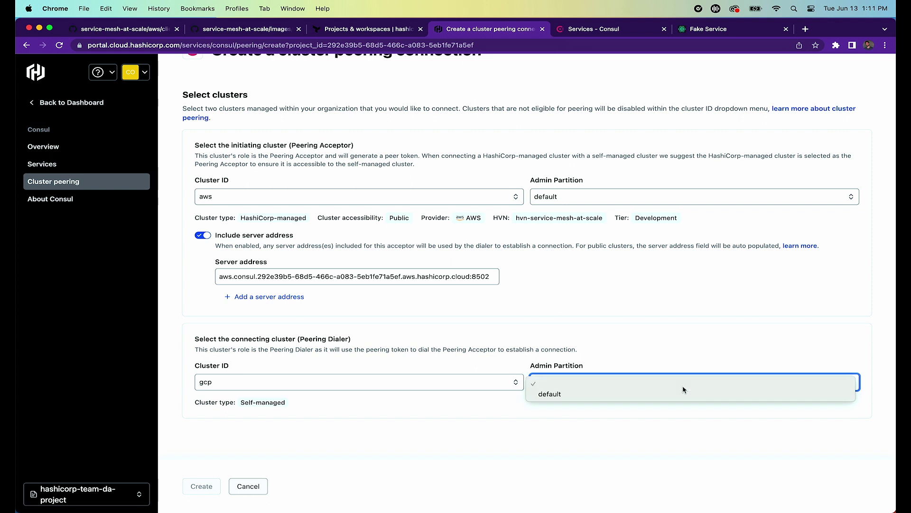
- Choose azure as the Peering Dialer with default as its admin partition, and create the cluster peering connection
click(367, 379)
click(283, 460)
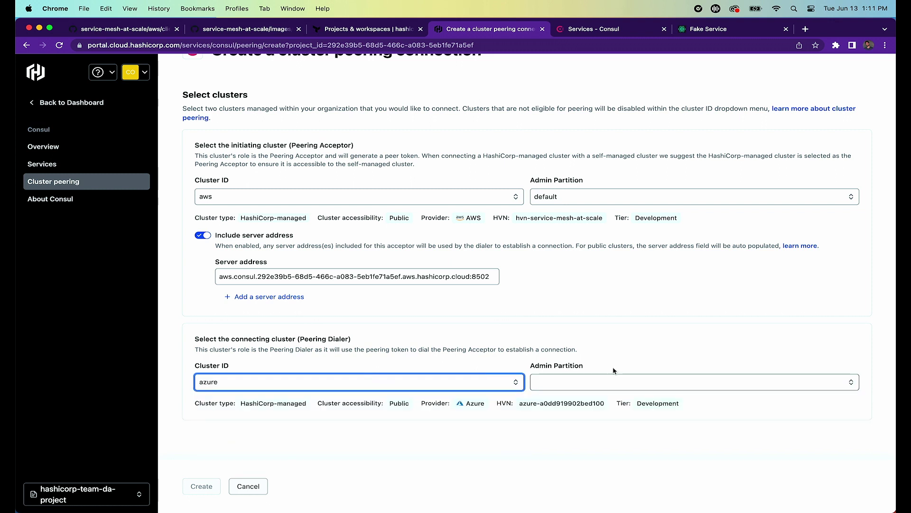
click(636, 375)
click(550, 393)
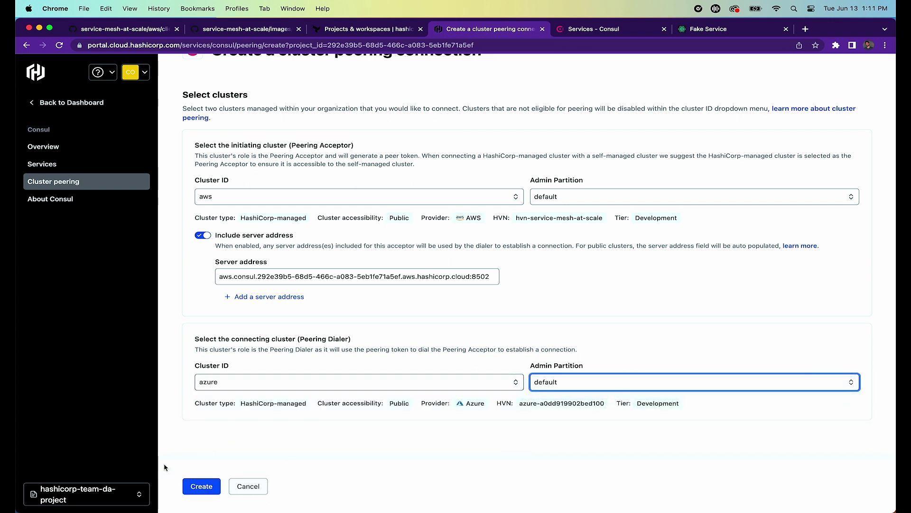
click(200, 489)
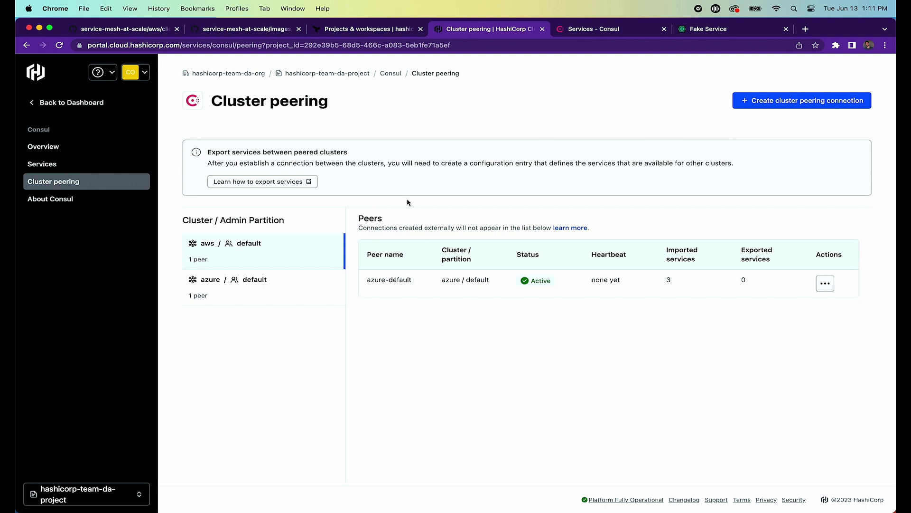
- Open config.tf from the azure folder of the service-mesh-at-scale repository on GitHub and examine the exported_services config entry
click(137, 31)
scroll(126, 271, down, 3)
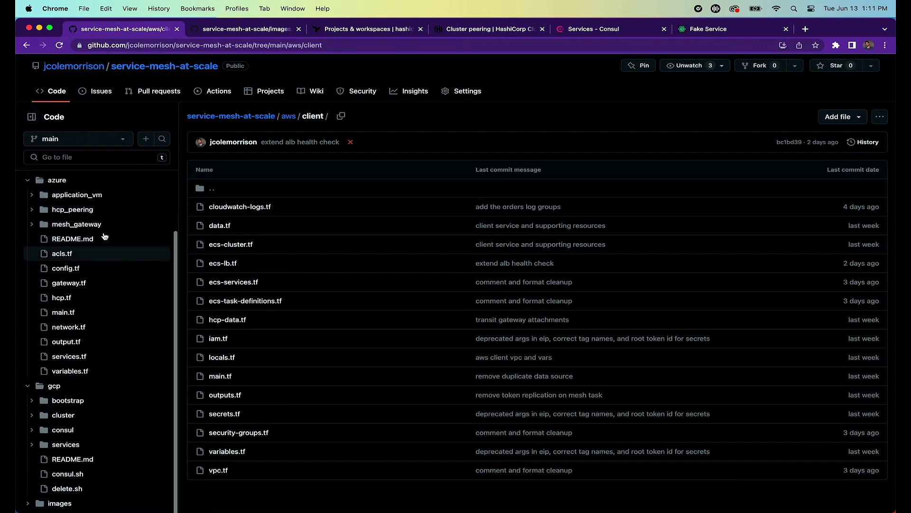
click(63, 271)
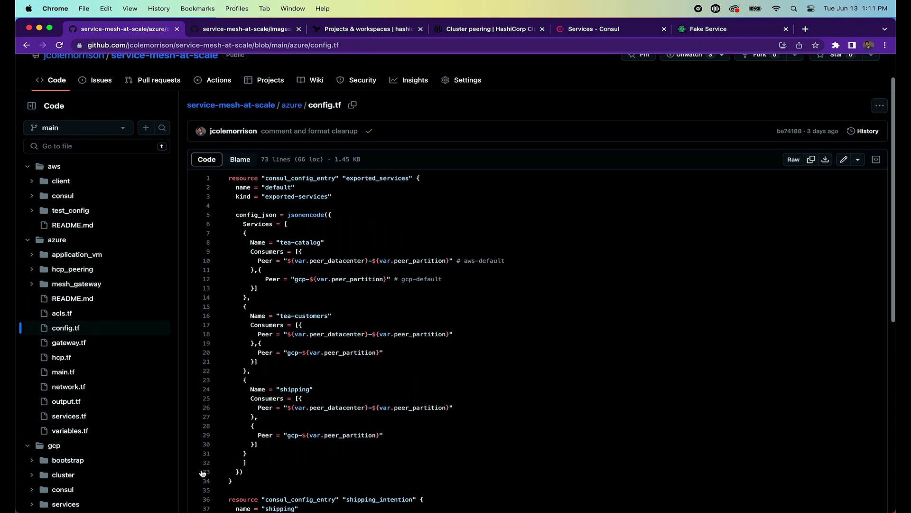
drag(247, 482, 224, 177)
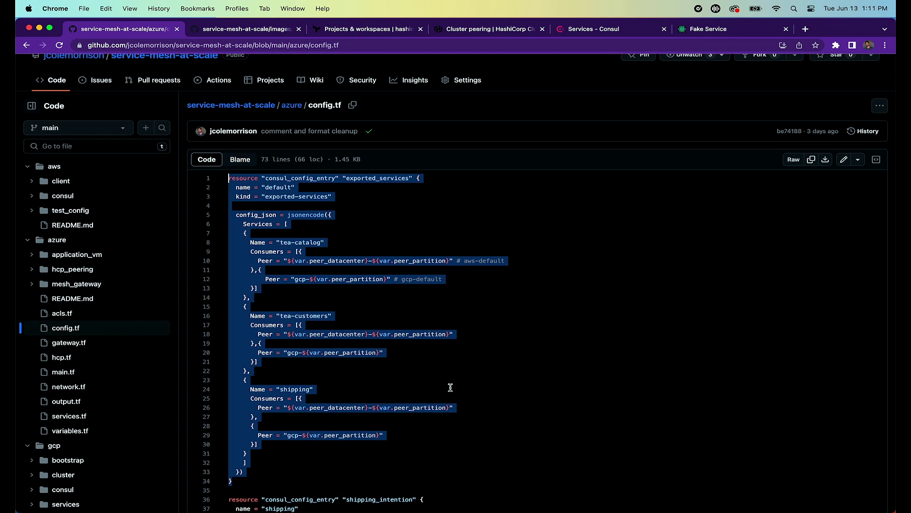
click(403, 243)
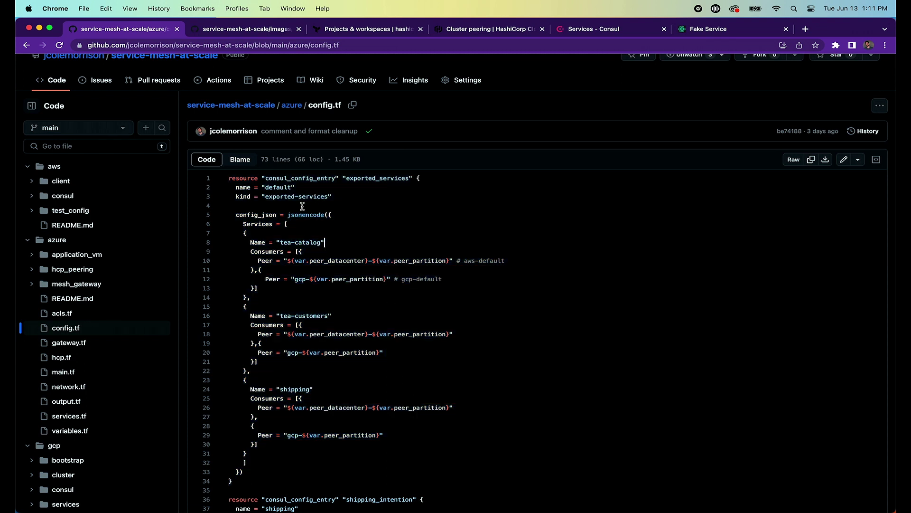
- Examine the exported_services entry's name and kind, and its tea-catalog, tea-customers and shipping services
double_click(278, 187)
drag(266, 196, 335, 197)
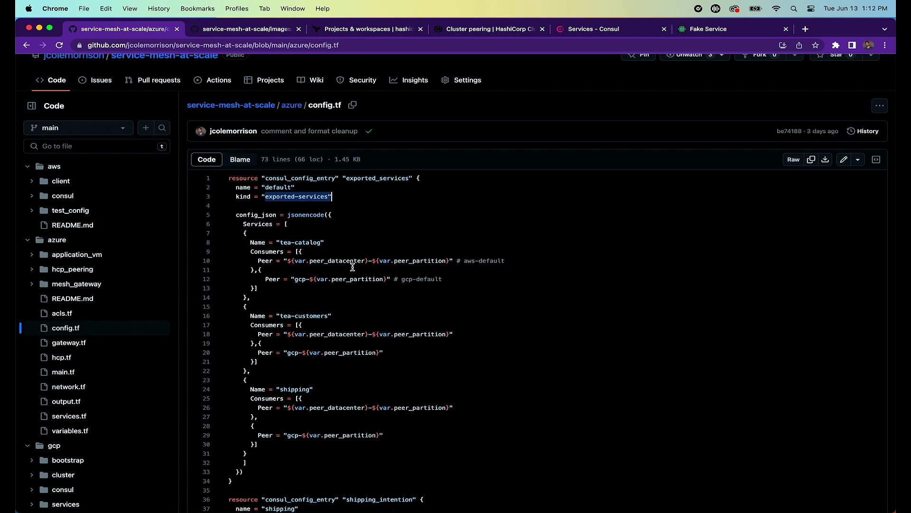
drag(274, 243, 346, 242)
click(309, 316)
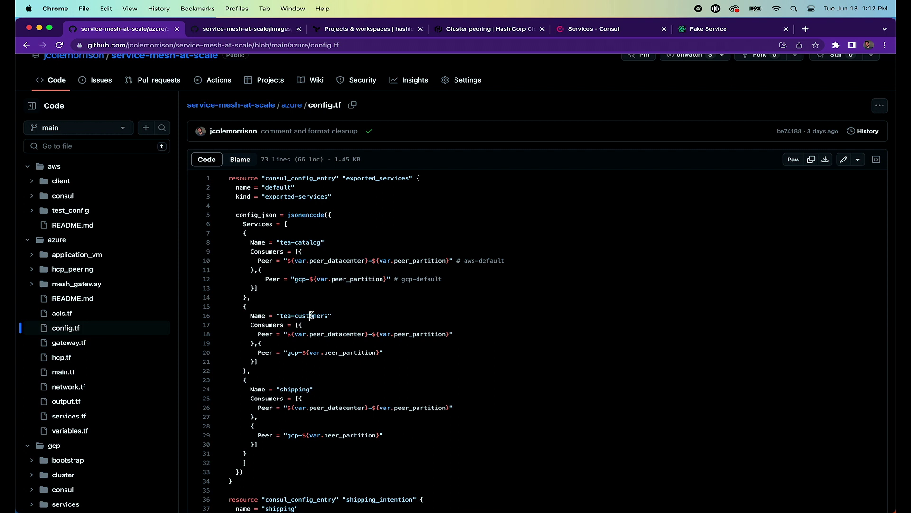
double_click(294, 388)
- Examine the tea-catalog service's consumer peers, including the peer_datacenter and peer_partition variables and the gcp peer
click(270, 260)
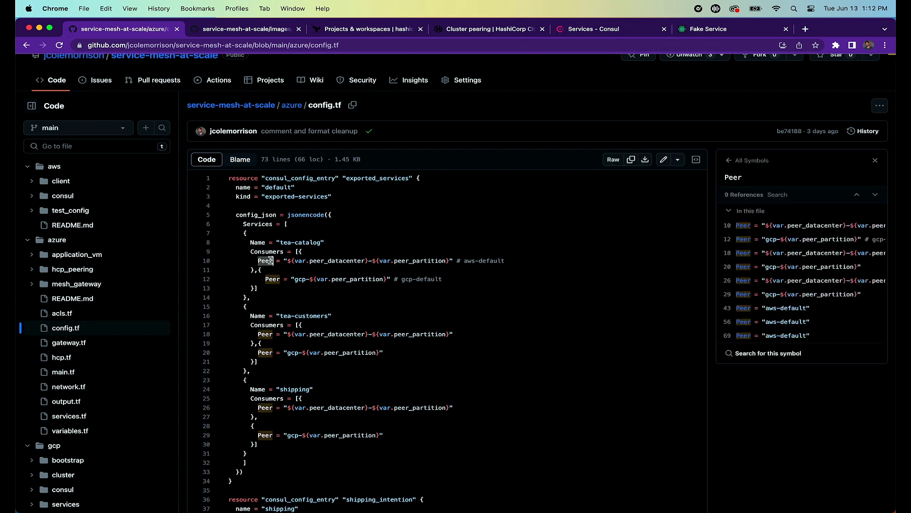
double_click(320, 261)
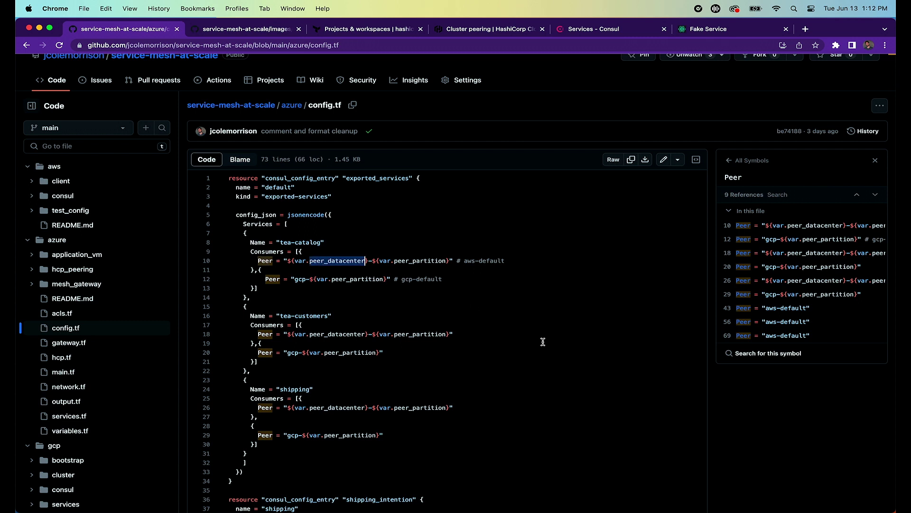
click(432, 262)
double_click(431, 260)
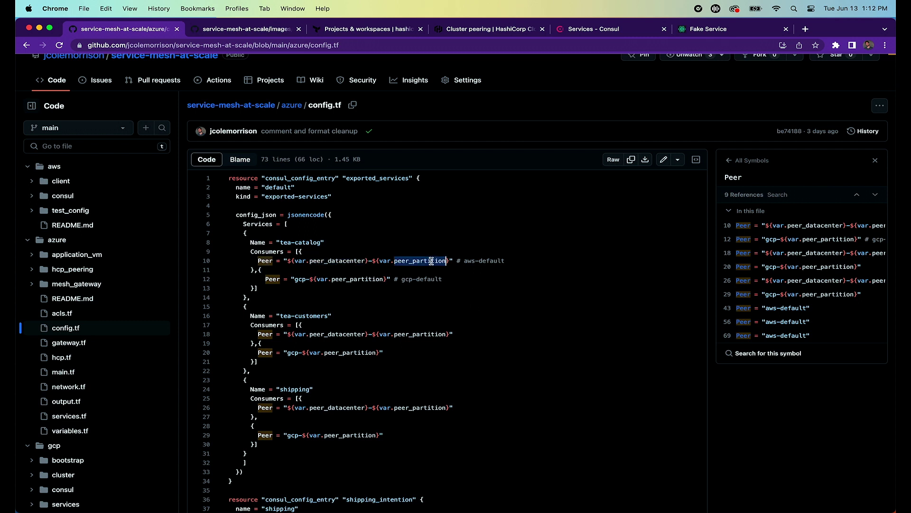
double_click(470, 261)
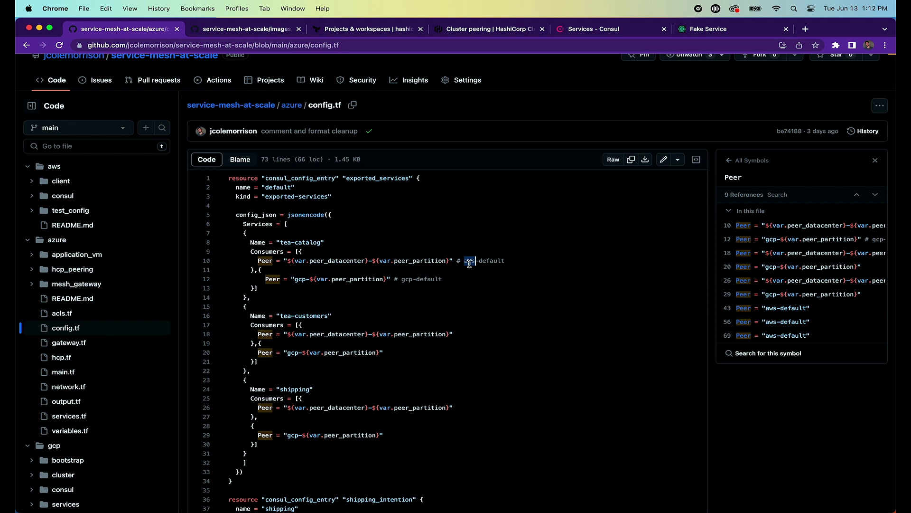
double_click(499, 262)
drag(476, 285, 230, 278)
click(327, 306)
- Examine the shipping_intention config entry in config.tf, starting with the service name it applies to
scroll(327, 307, down, 1)
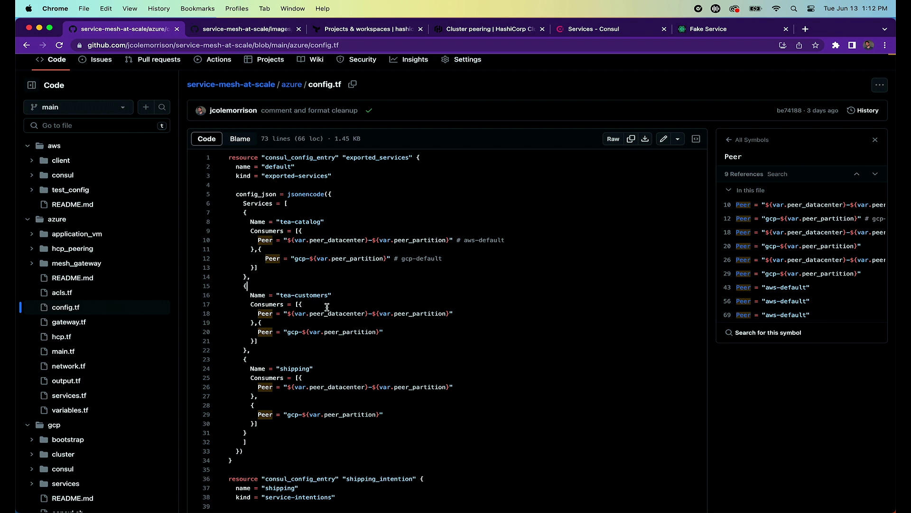
scroll(327, 307, down, 8)
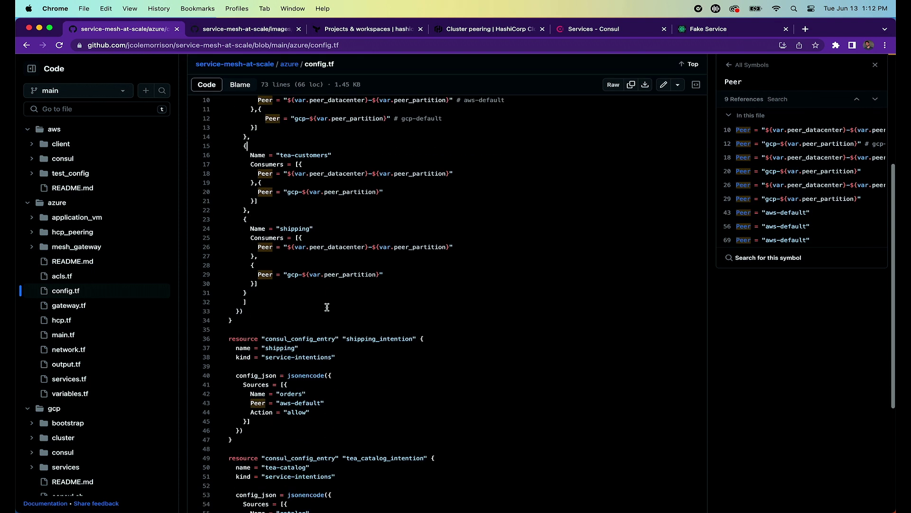
scroll(287, 386, down, 3)
click(279, 331)
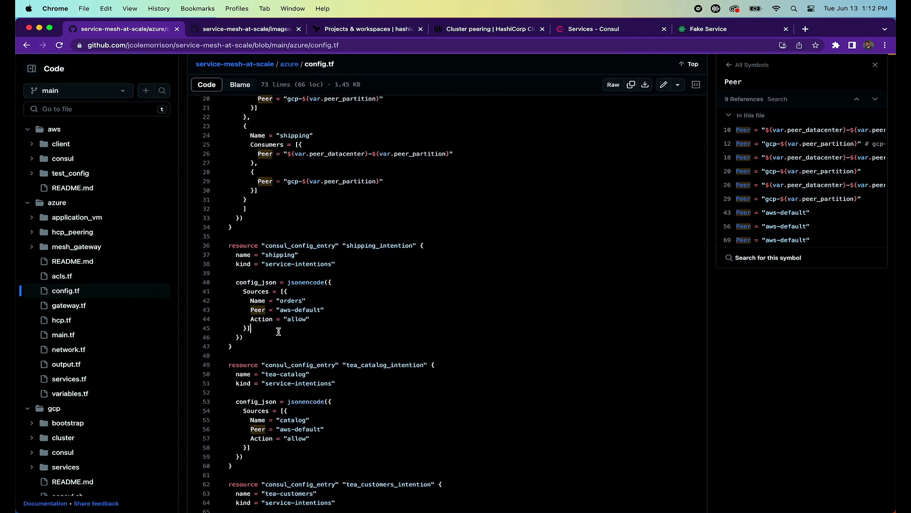
double_click(279, 254)
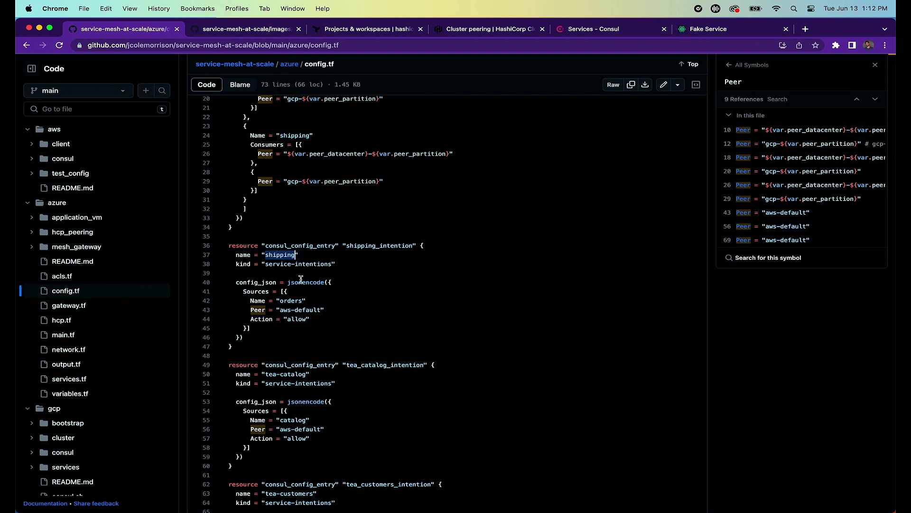